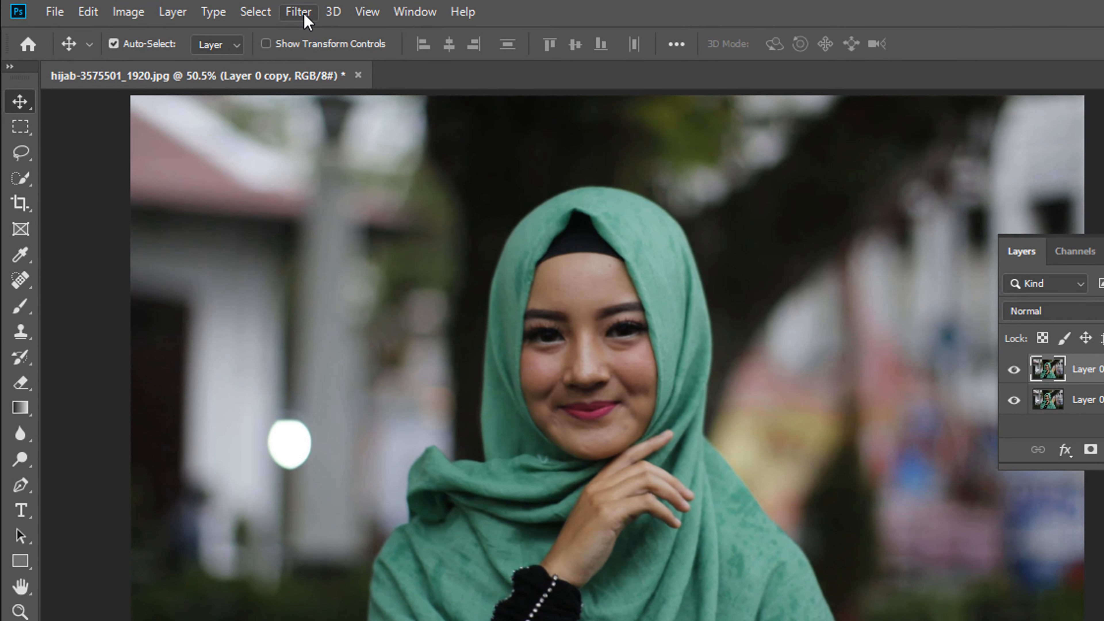
Step: Open the Camera Raw Filter on the copied layer and set the white balance temperature to -16 and tint to +5
{"action": "left_click", "coordinate": [302, 12]}
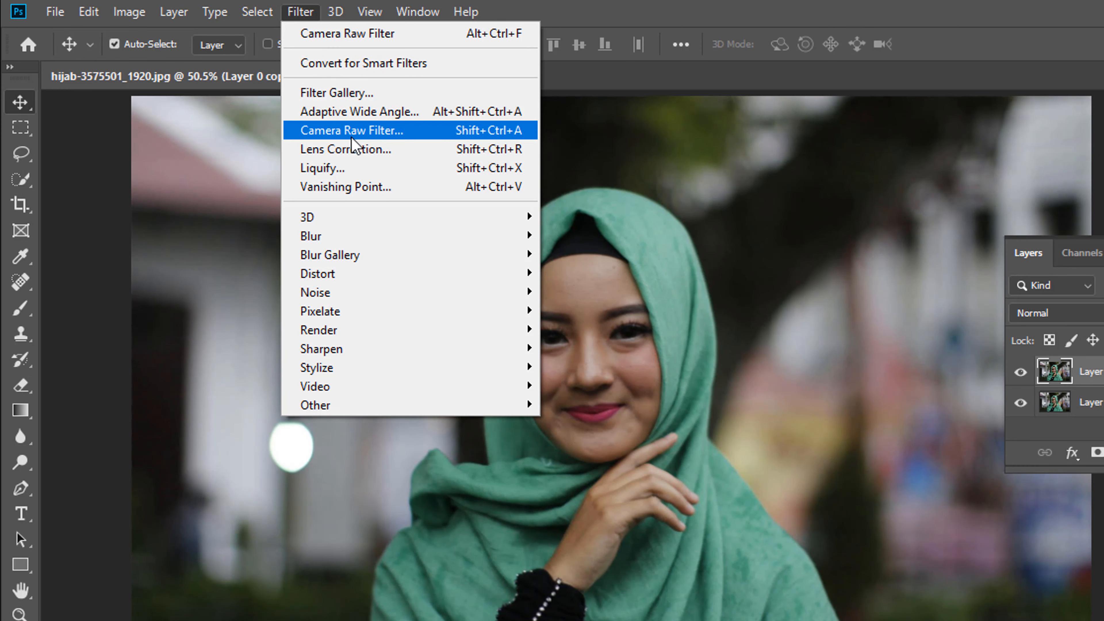
{"action": "left_click", "coordinate": [529, 134]}
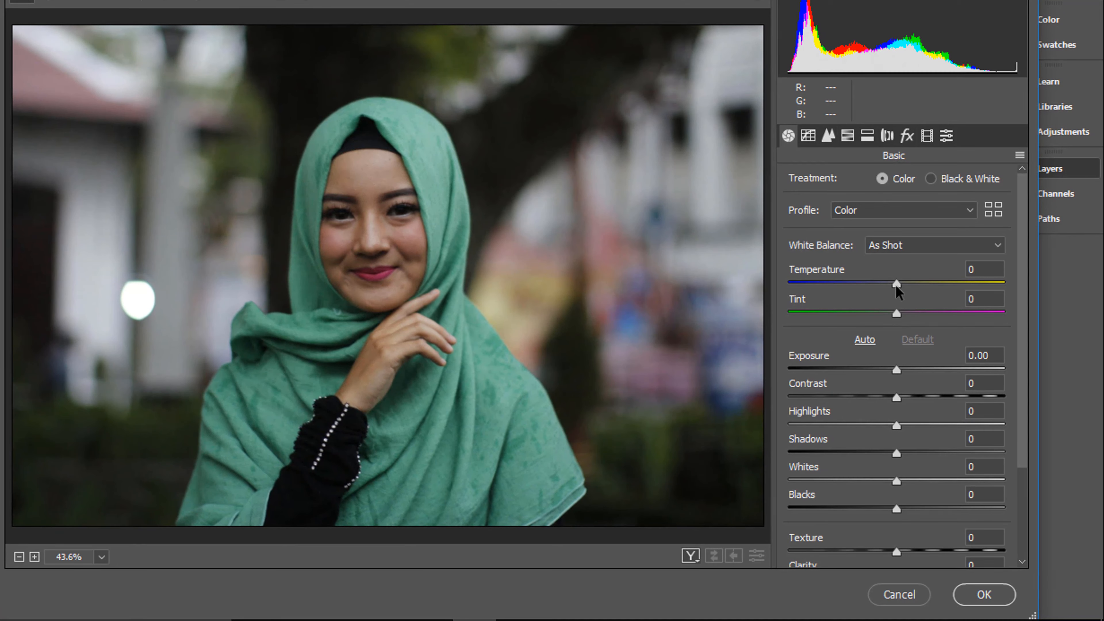
{"action": "left_click_drag", "start_coordinate": [896, 287], "coordinate": [879, 287]}
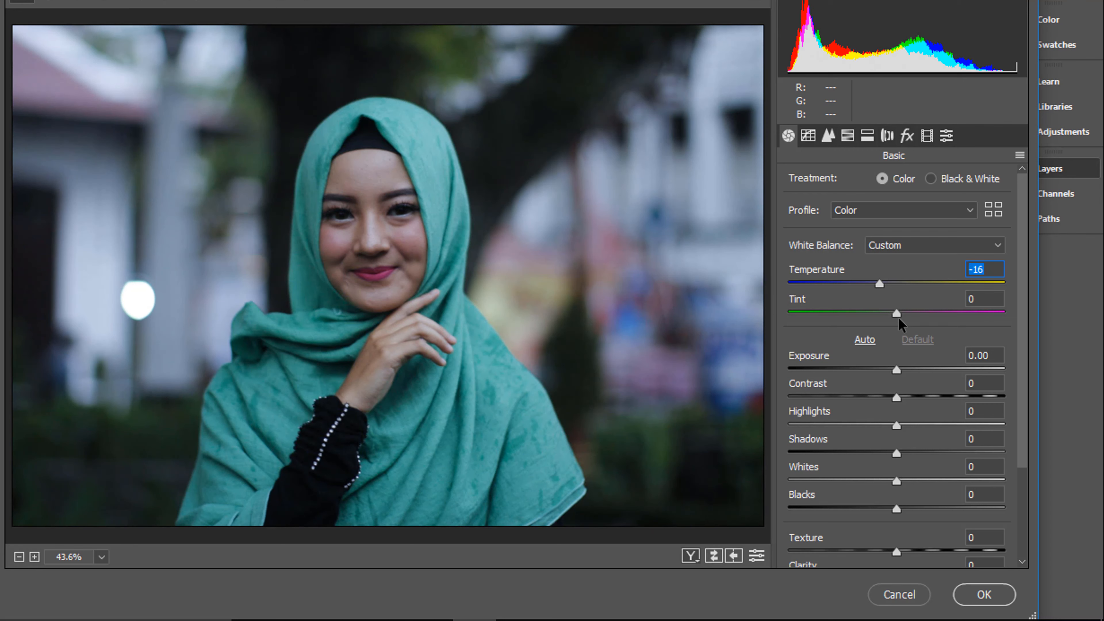
{"action": "left_click_drag", "start_coordinate": [896, 314], "coordinate": [902, 314]}
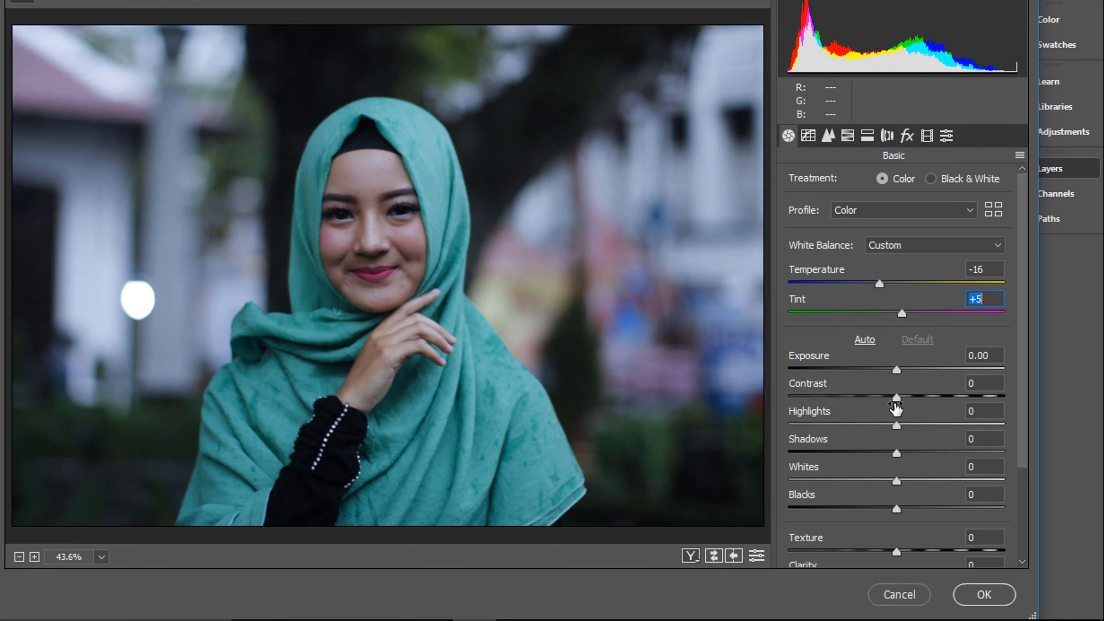
Step: Adjust the photo's tones: contrast +33, highlights -100, shadows +100, whites +68 and blacks +43
{"action": "left_click_drag", "start_coordinate": [896, 398], "coordinate": [932, 406]}
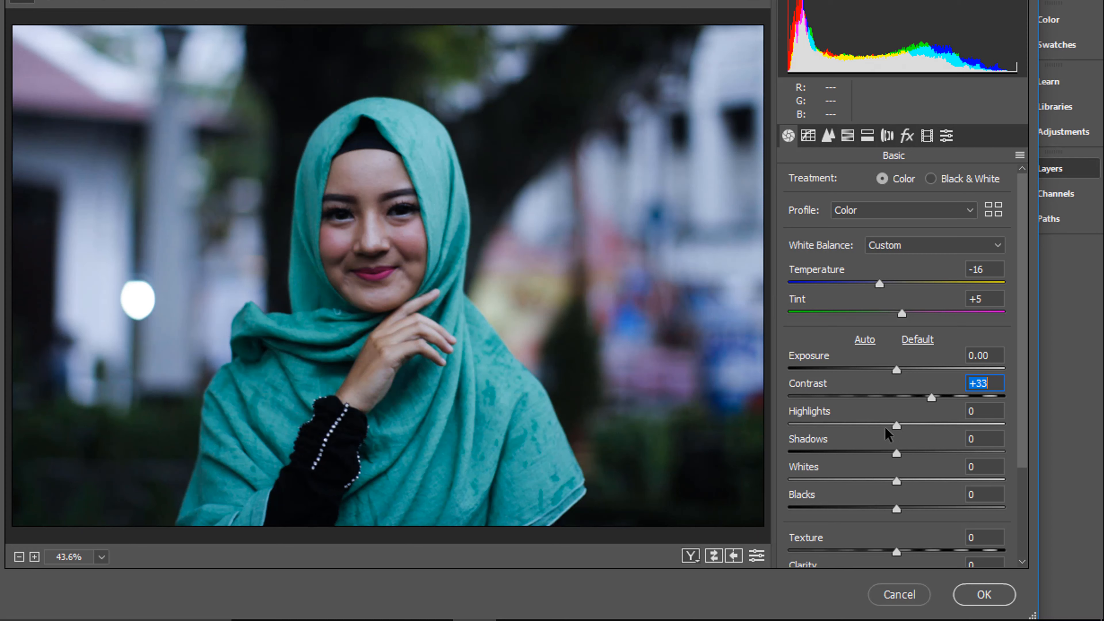
{"action": "left_click_drag", "start_coordinate": [895, 425], "coordinate": [775, 429]}
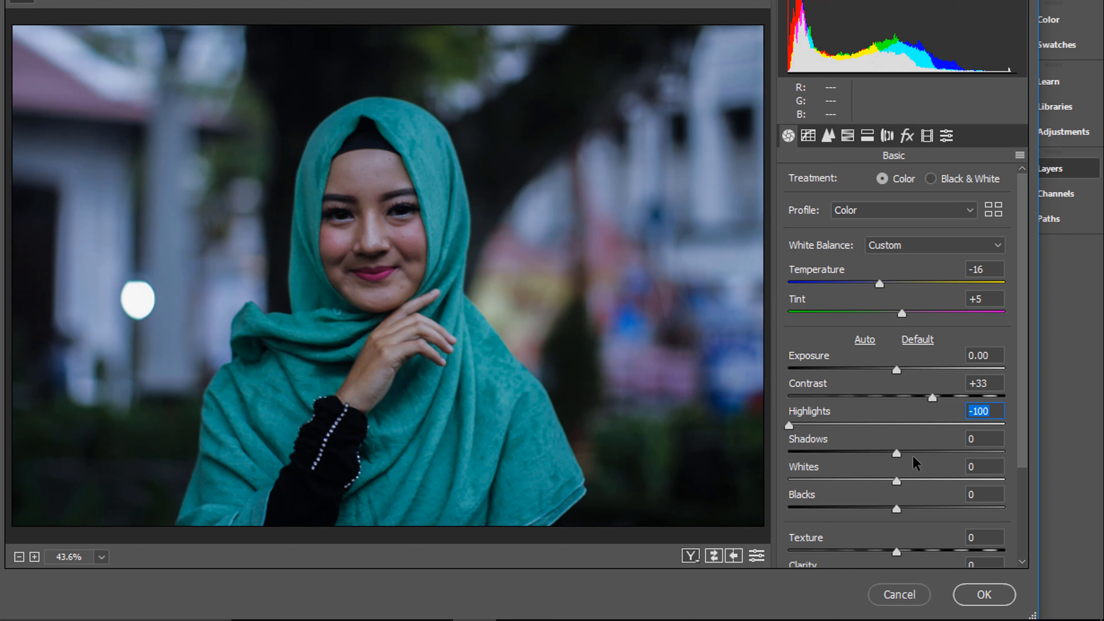
{"action": "left_click_drag", "start_coordinate": [896, 452], "coordinate": [1008, 452]}
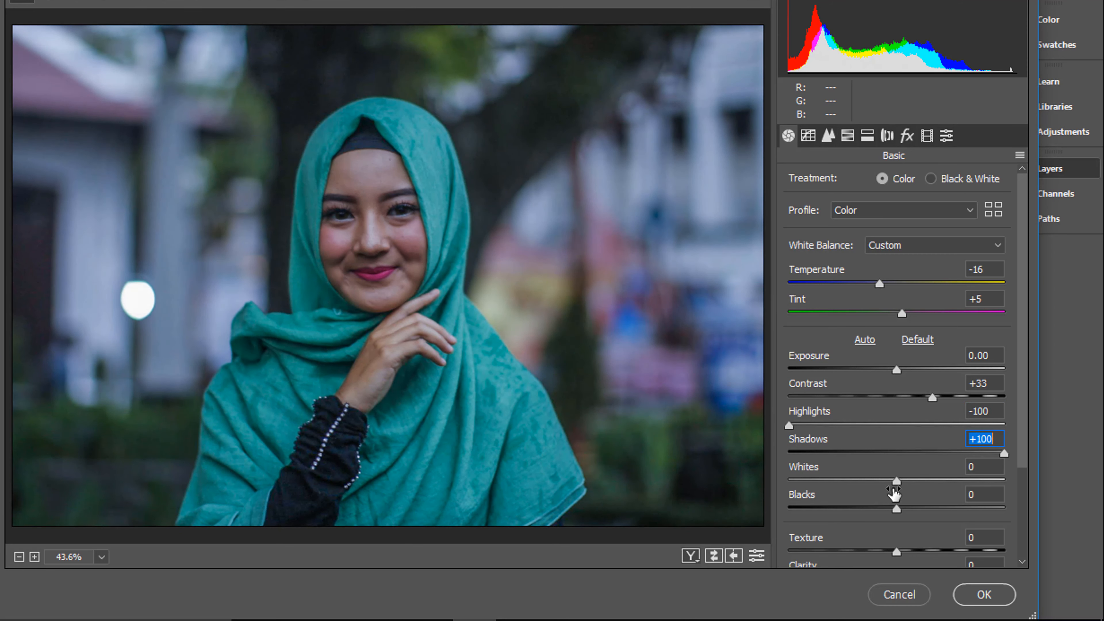
{"action": "left_click_drag", "start_coordinate": [895, 487], "coordinate": [969, 493]}
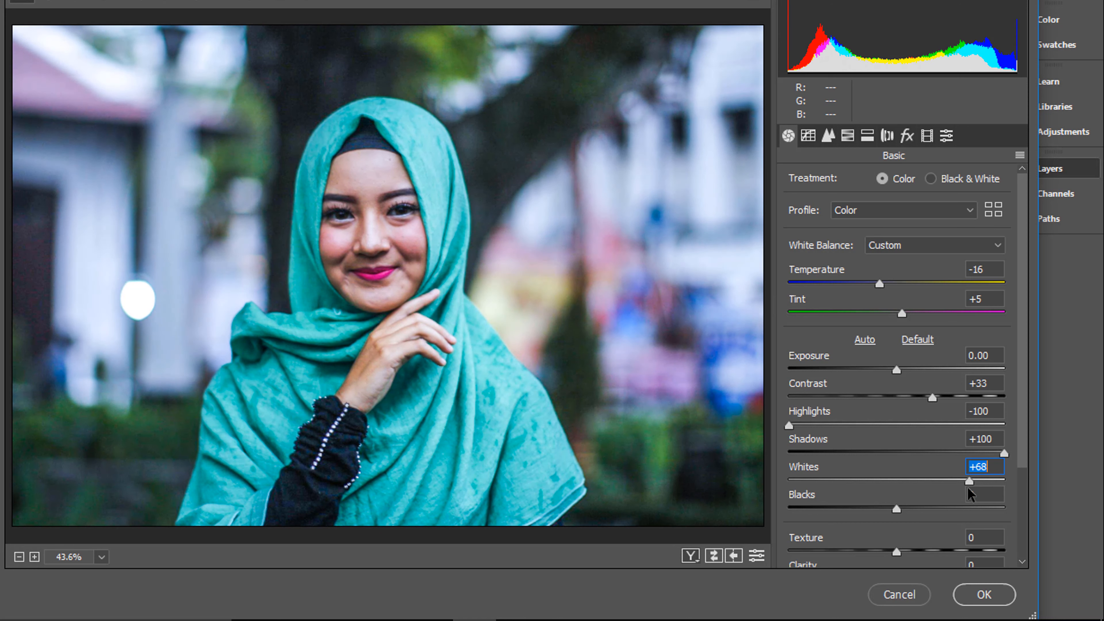
{"action": "scroll", "coordinate": [903, 488], "scroll_direction": "down", "scroll_amount": 1}
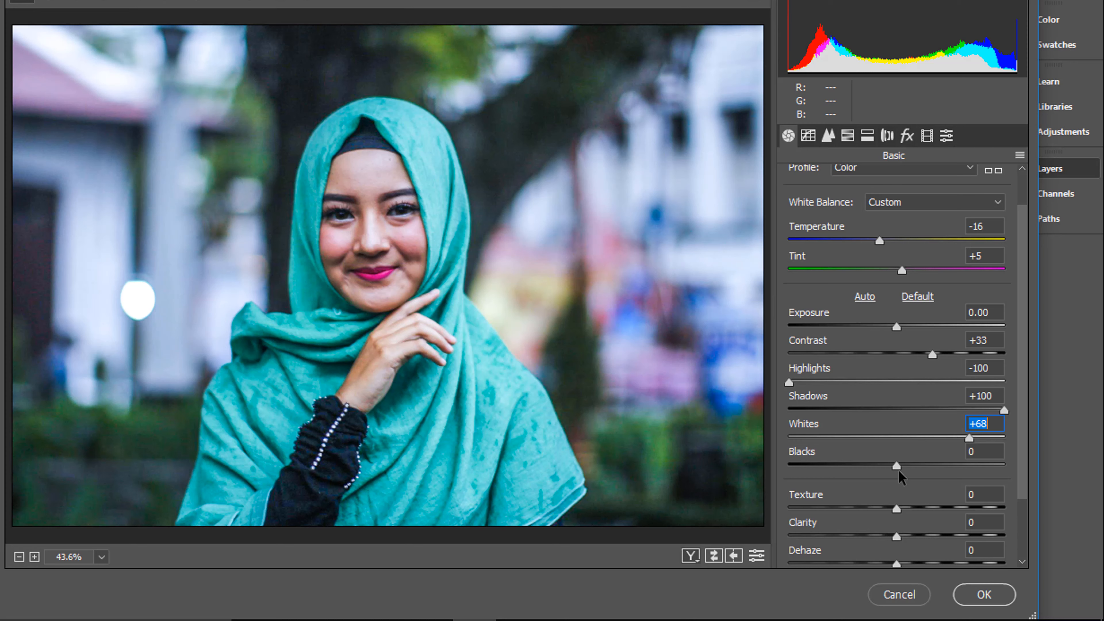
{"action": "key", "text": "Tab"}
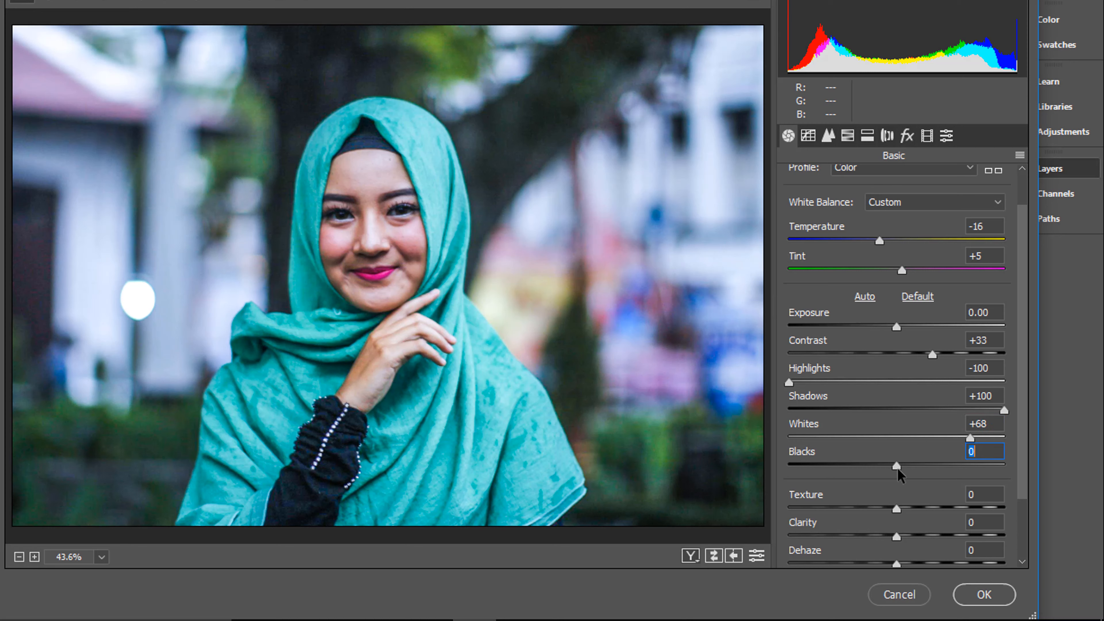
{"action": "left_click_drag", "start_coordinate": [898, 472], "coordinate": [944, 476]}
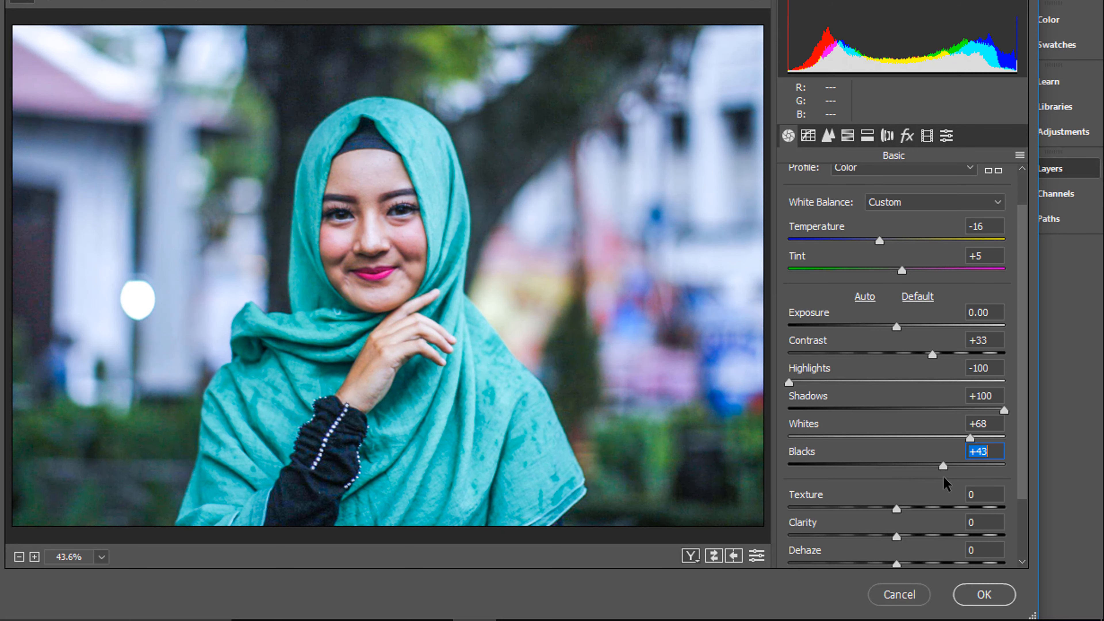
Step: Set clarity to +56, vibrance to +20 and saturation to +22
{"action": "scroll", "coordinate": [899, 490], "scroll_direction": "down", "scroll_amount": 3}
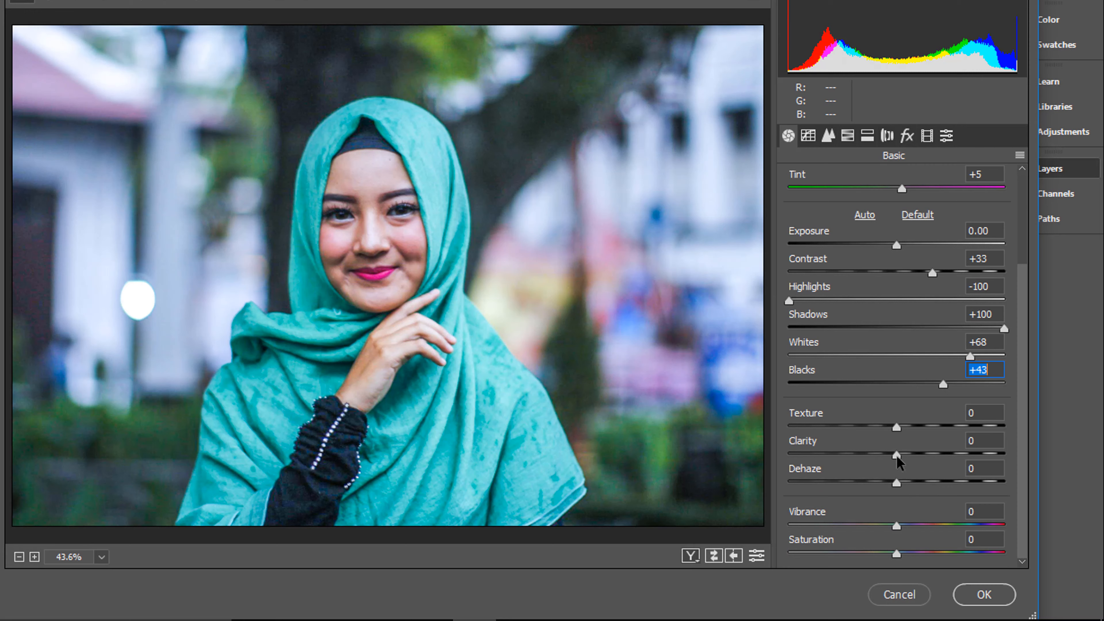
{"action": "left_click_drag", "start_coordinate": [897, 456], "coordinate": [955, 470]}
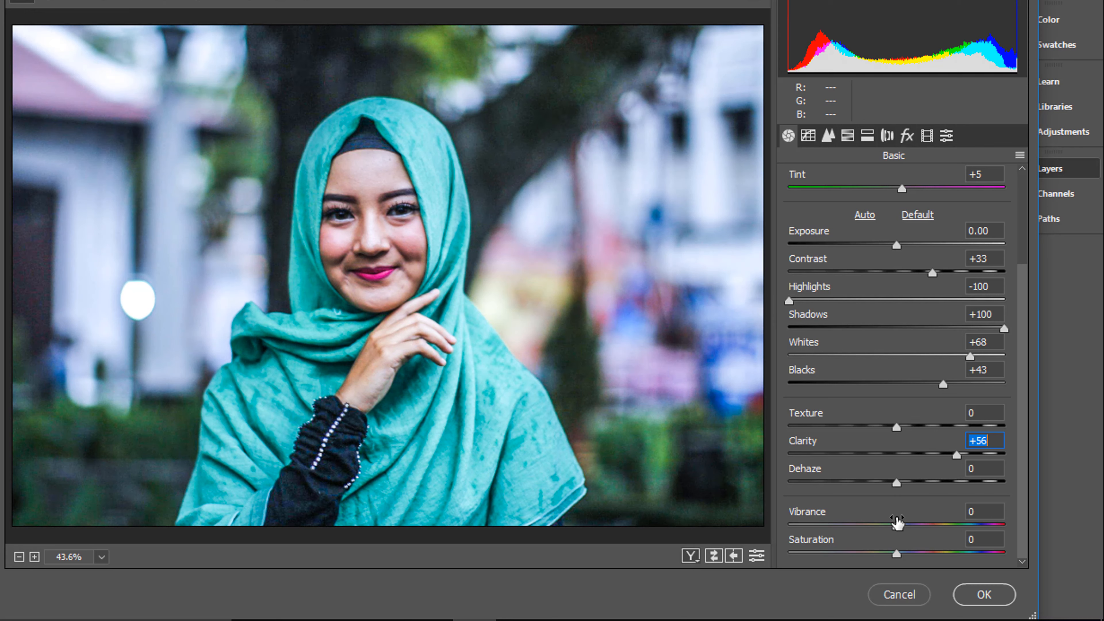
{"action": "left_click_drag", "start_coordinate": [898, 529], "coordinate": [918, 527]}
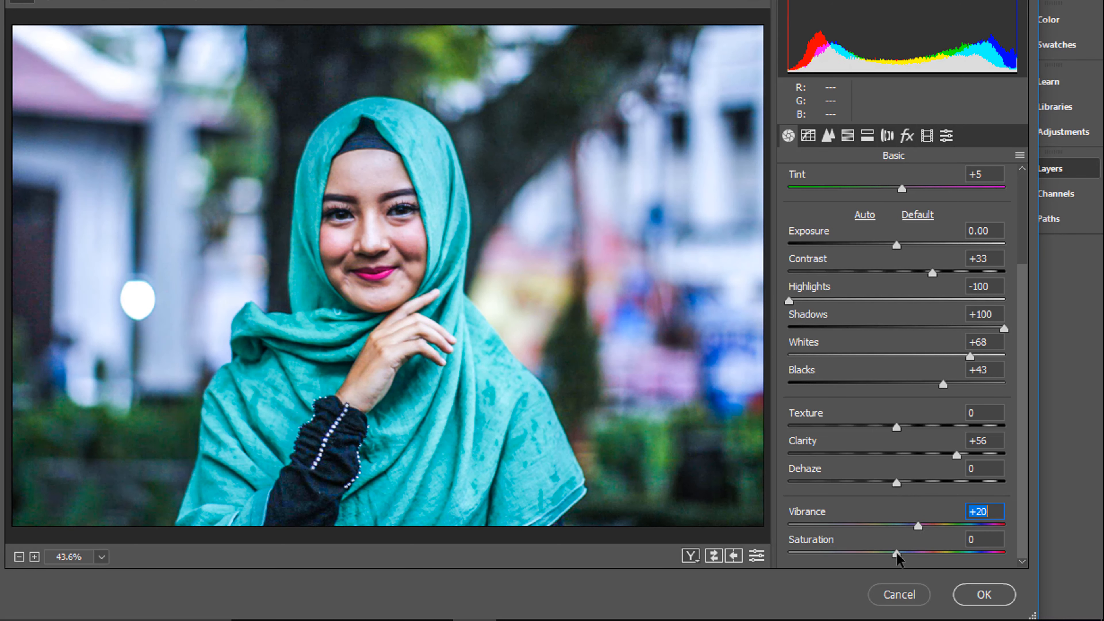
{"action": "left_click_drag", "start_coordinate": [896, 553], "coordinate": [921, 553]}
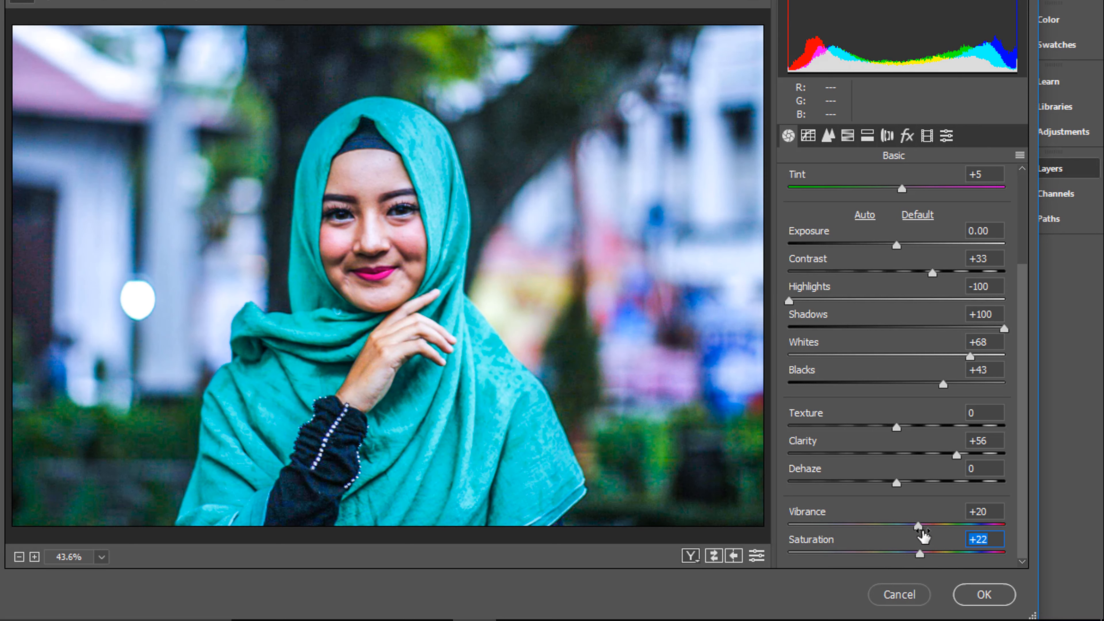
Step: Set the sharpening amount to 82 and detail to 32, and noise reduction luminance to 52 and color to 33
{"action": "left_click", "coordinate": [829, 137]}
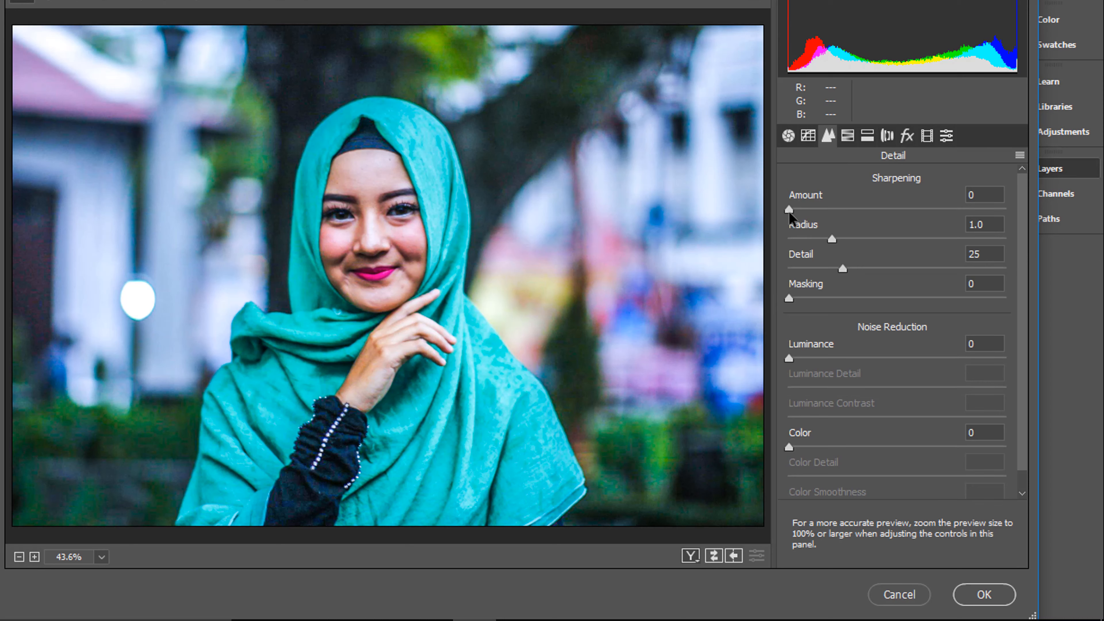
{"action": "left_click_drag", "start_coordinate": [789, 214], "coordinate": [907, 226]}
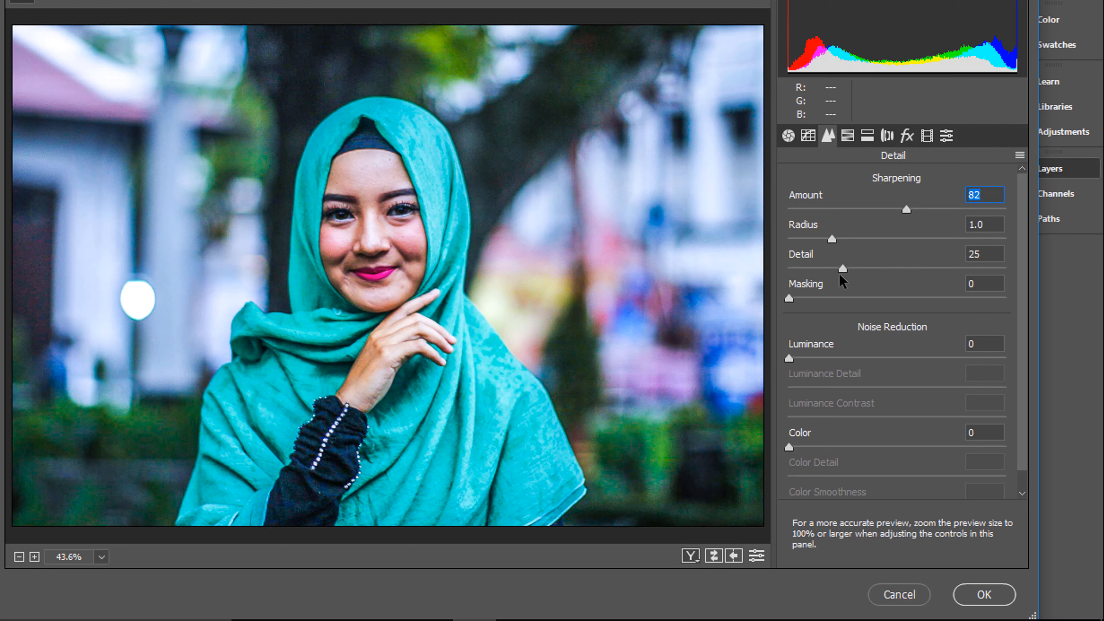
{"action": "left_click_drag", "start_coordinate": [841, 270], "coordinate": [855, 272]}
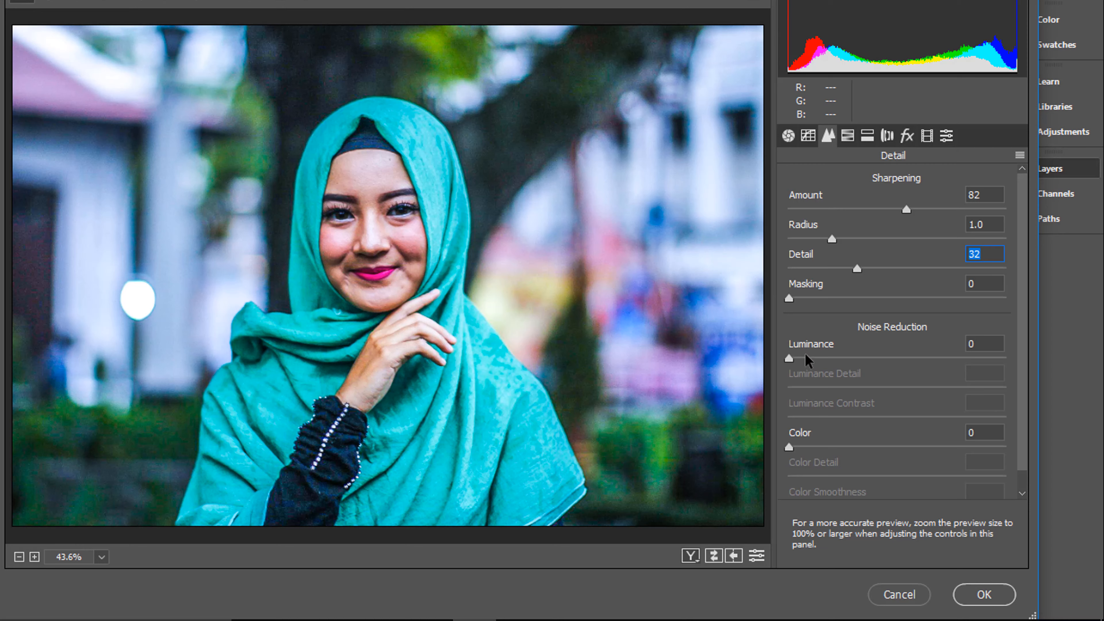
{"action": "left_click_drag", "start_coordinate": [806, 356], "coordinate": [901, 369]}
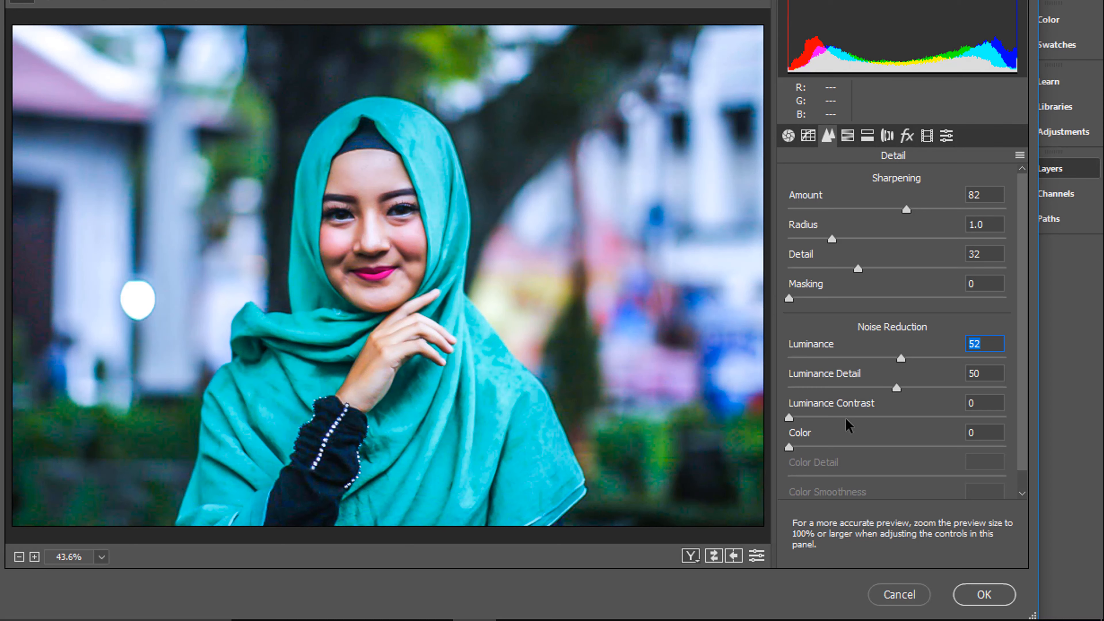
{"action": "scroll", "coordinate": [847, 426], "scroll_direction": "down", "scroll_amount": 1}
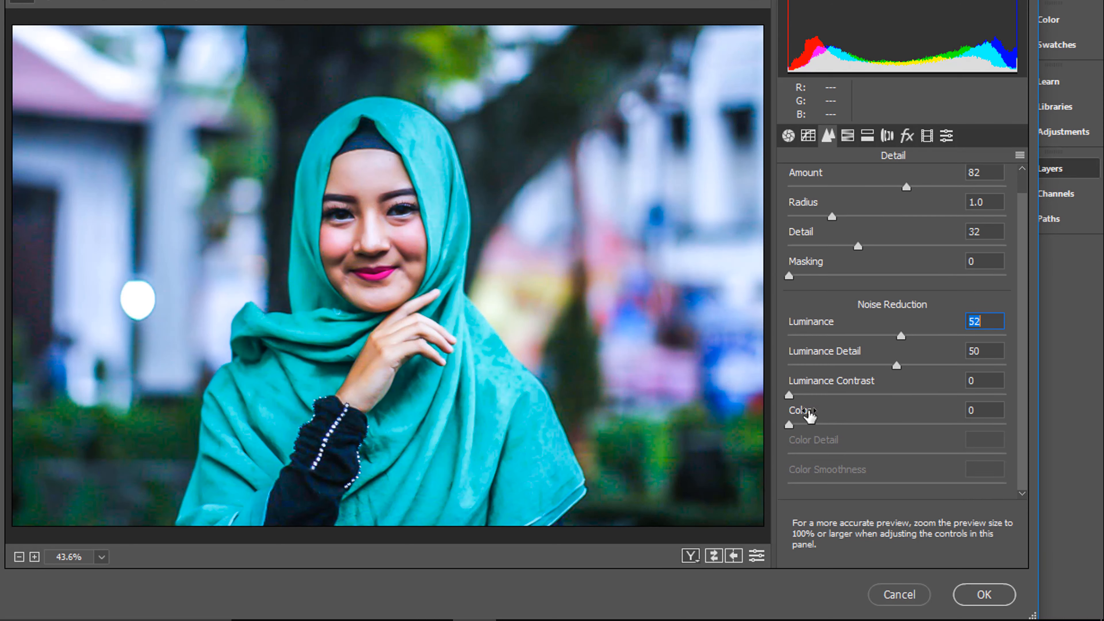
{"action": "left_click_drag", "start_coordinate": [789, 425], "coordinate": [864, 433]}
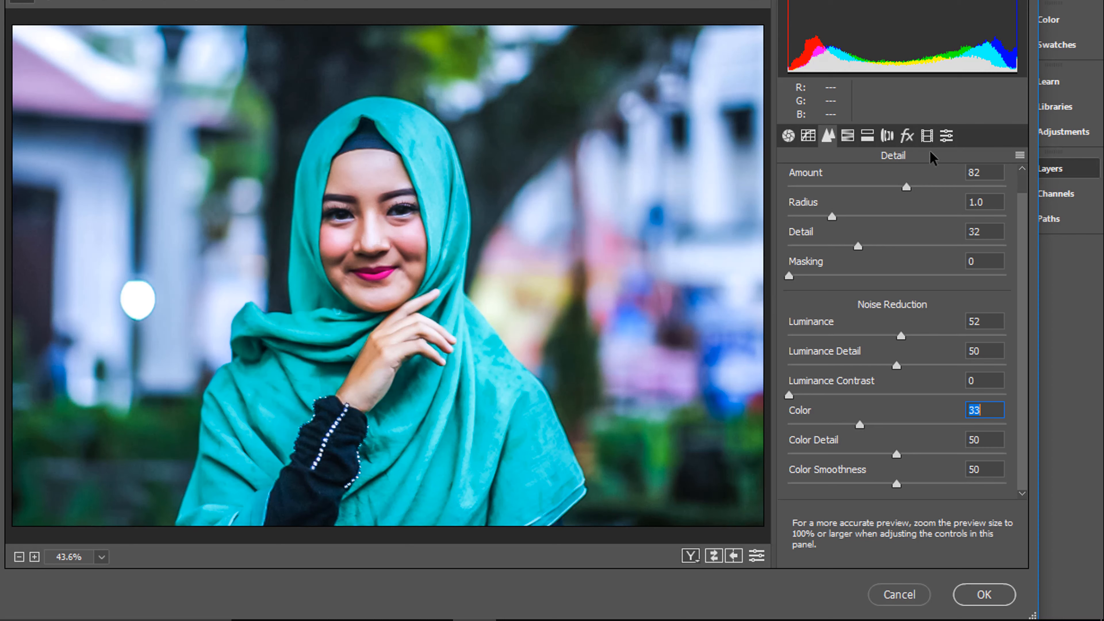
Step: Add a post-crop vignette with amount -21, midpoint 38, roundness -15 and feather 100, and apply the filter
{"action": "left_click", "coordinate": [907, 136]}
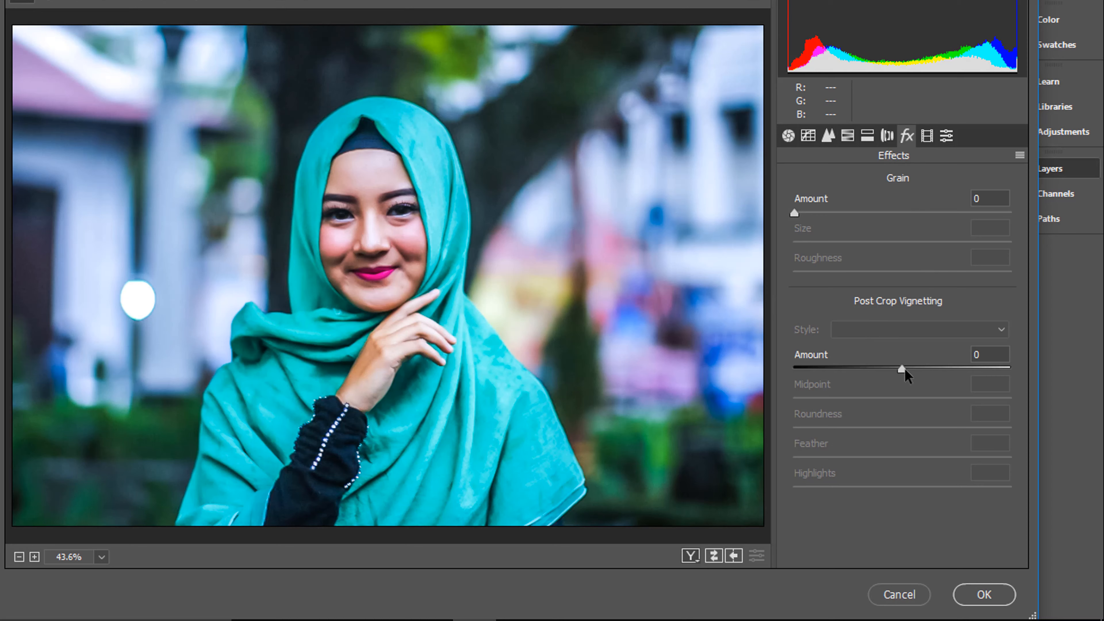
{"action": "left_click_drag", "start_coordinate": [906, 370], "coordinate": [883, 370]}
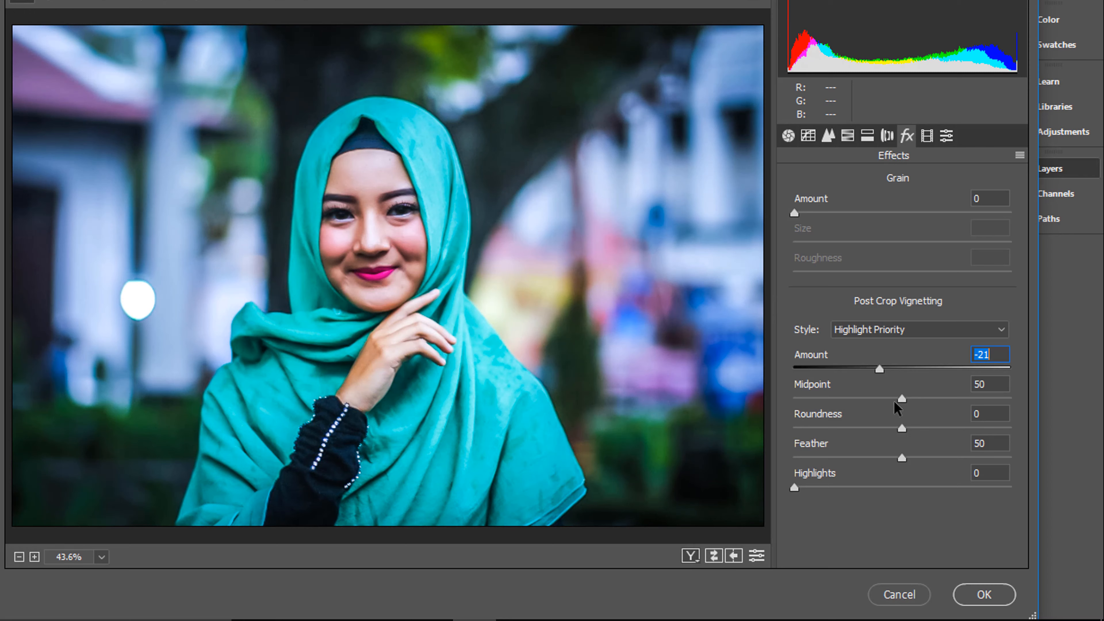
{"action": "left_click_drag", "start_coordinate": [903, 399], "coordinate": [876, 399]}
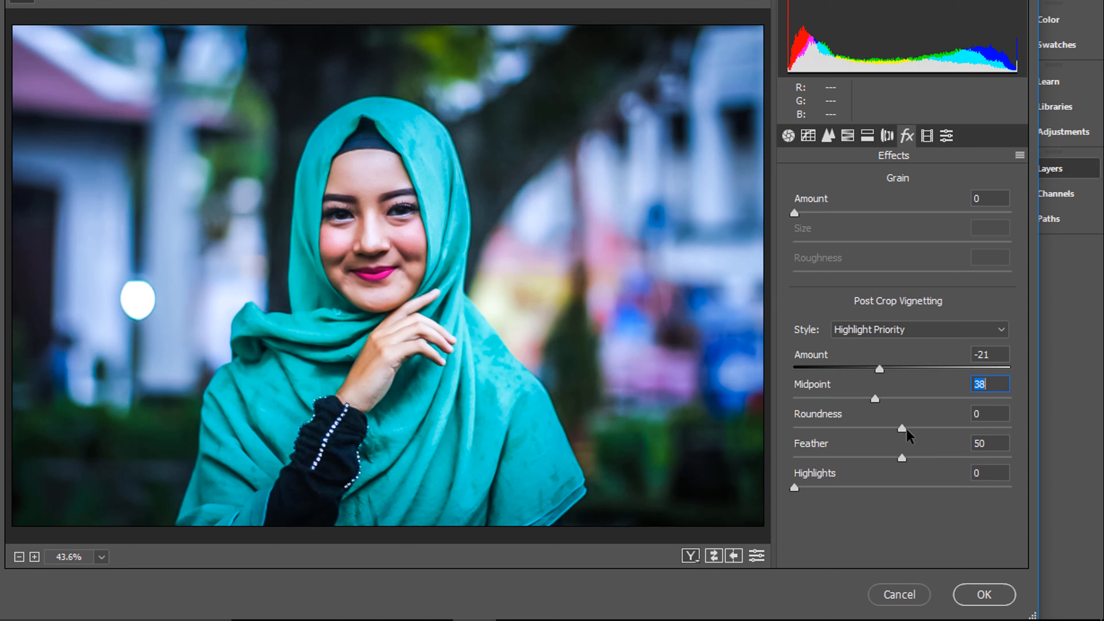
{"action": "left_click_drag", "start_coordinate": [897, 428], "coordinate": [880, 427]}
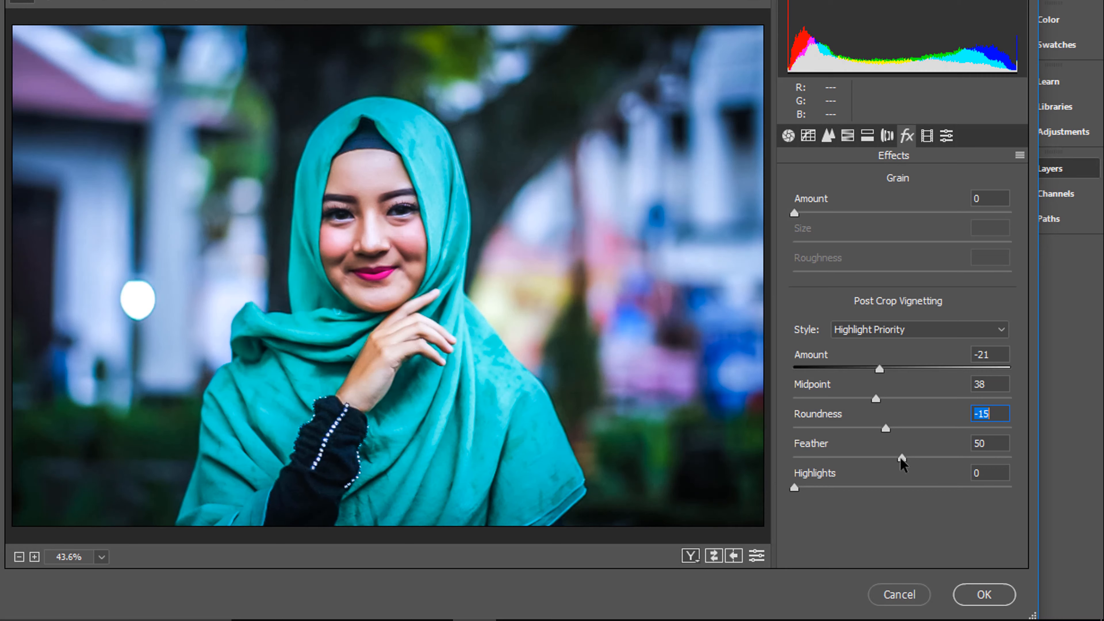
{"action": "left_click_drag", "start_coordinate": [901, 457], "coordinate": [1010, 458]}
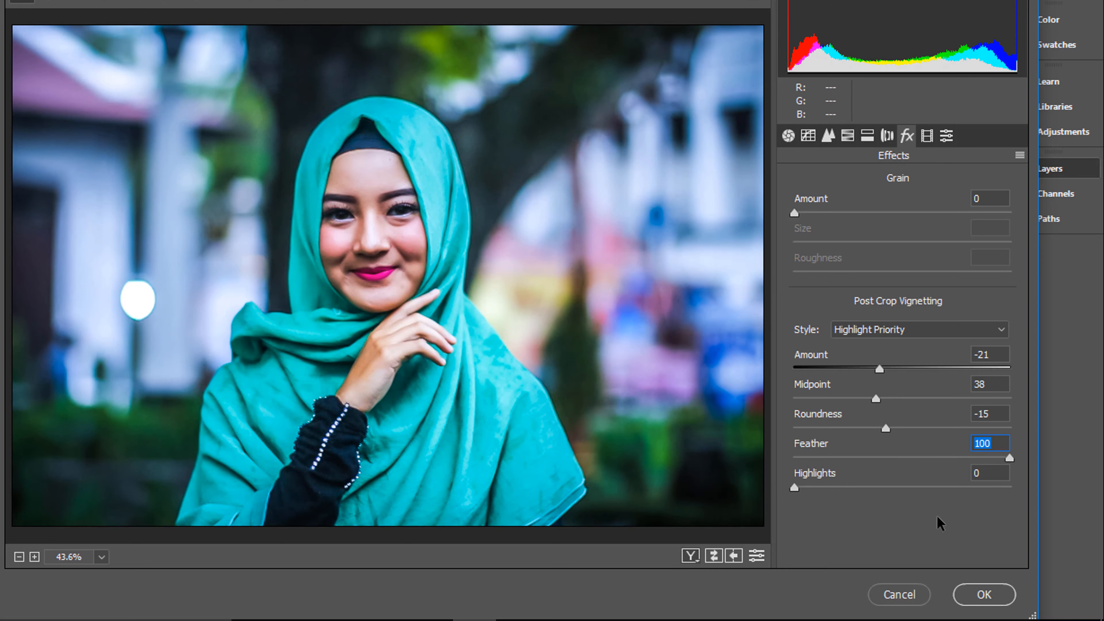
{"action": "left_click", "coordinate": [995, 593]}
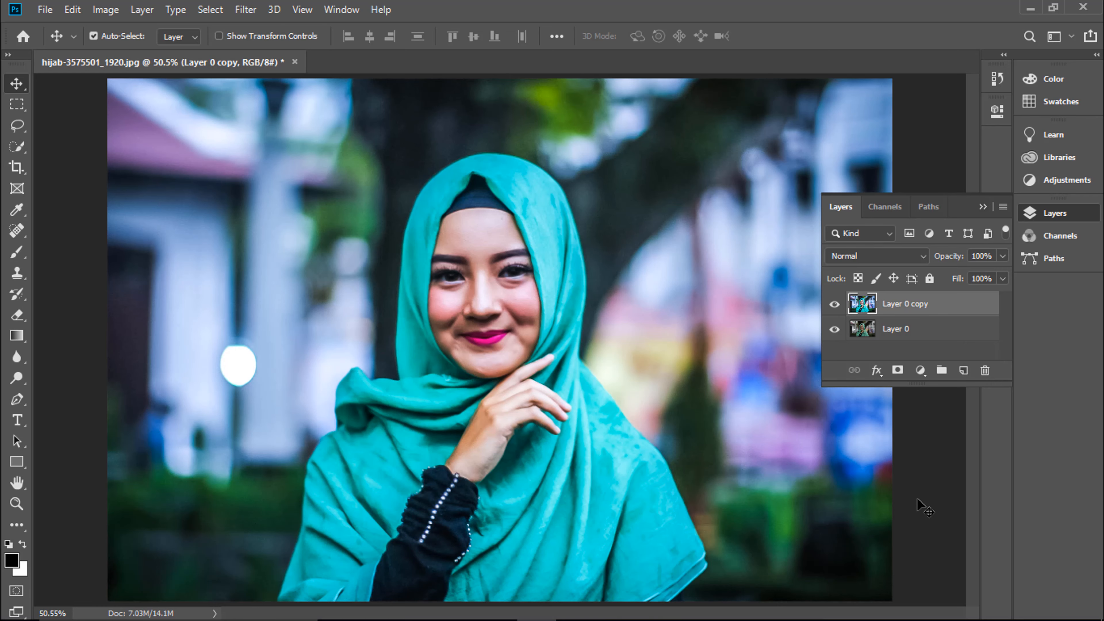
Step: Compare the portrait before and after the edit by toggling the visibility of Layer 0 copy, and collapse the layer list
{"action": "left_click", "coordinate": [834, 304]}
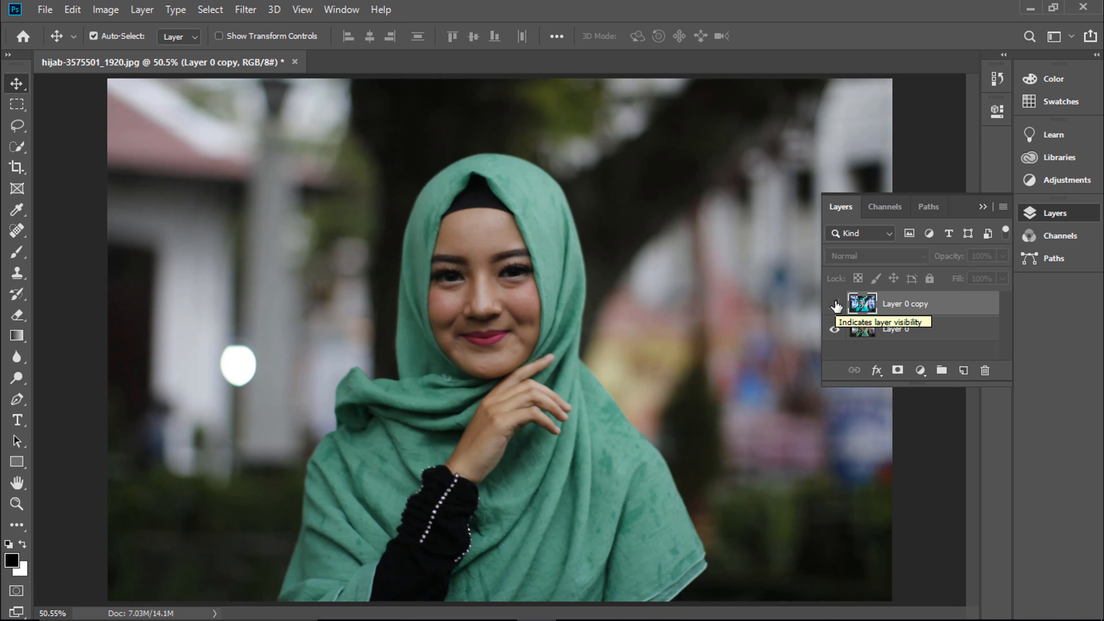
{"action": "left_click", "coordinate": [834, 304]}
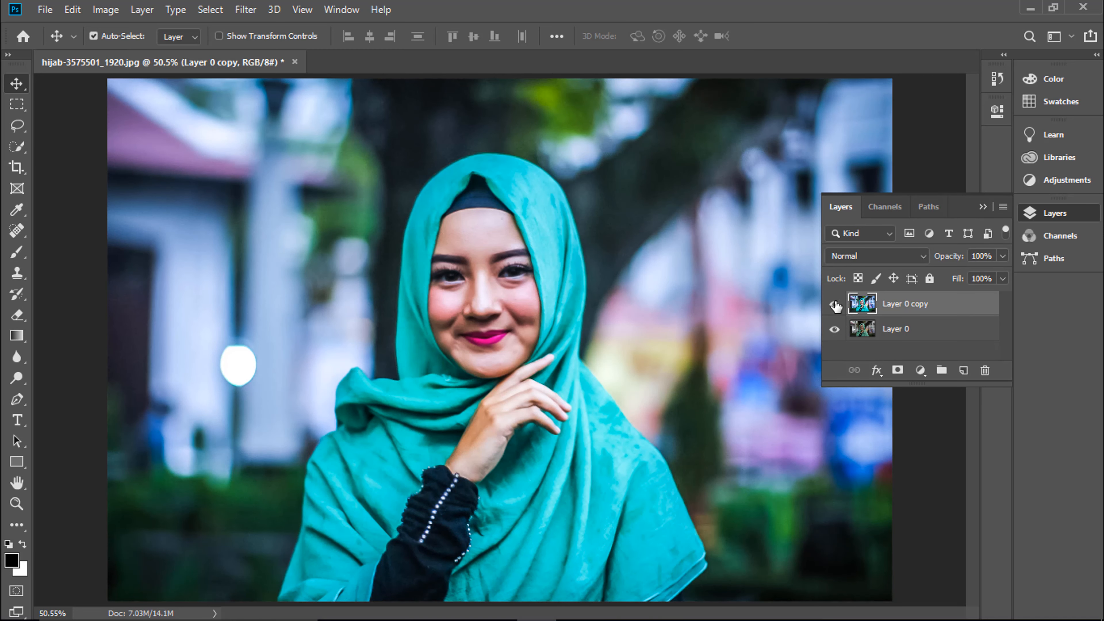
{"action": "left_click", "coordinate": [834, 304]}
{"action": "left_click", "coordinate": [833, 304]}
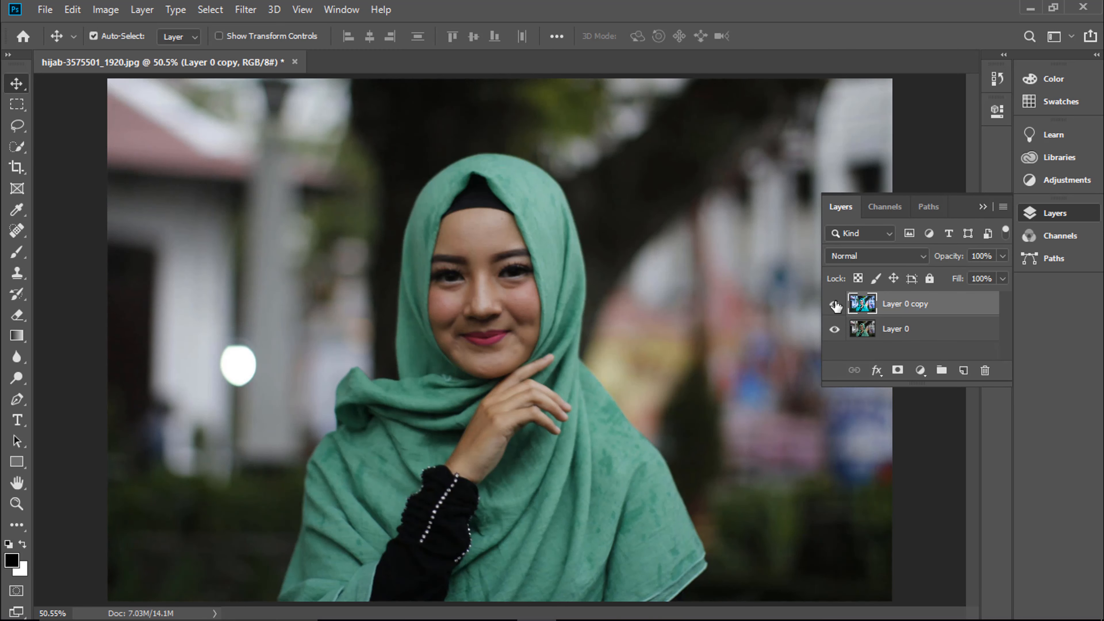
{"action": "left_click", "coordinate": [834, 303]}
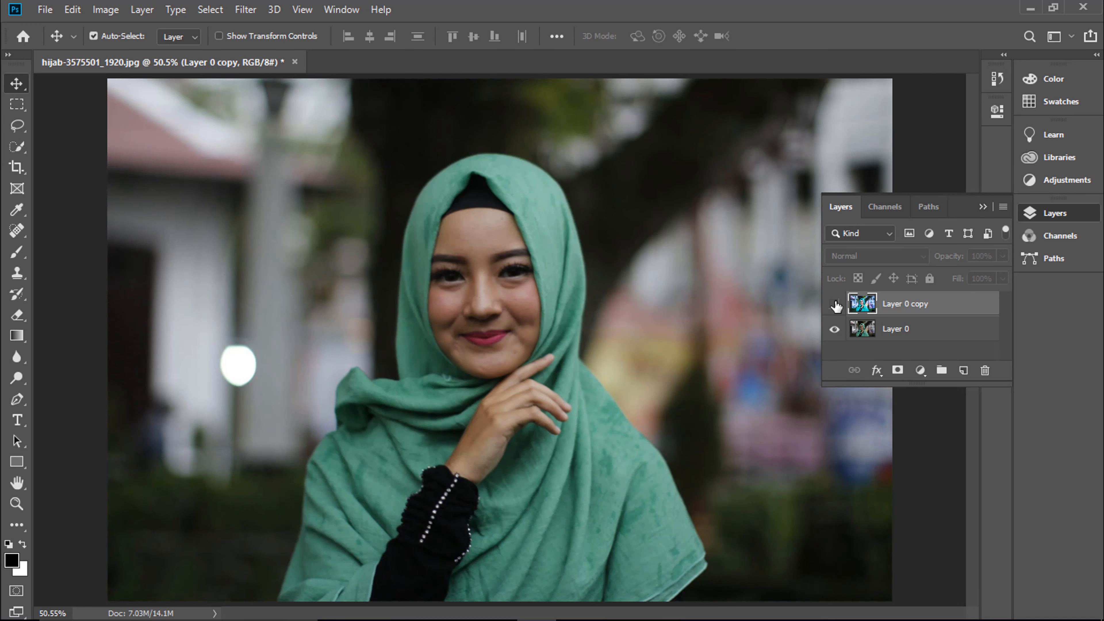
{"action": "left_click", "coordinate": [834, 303]}
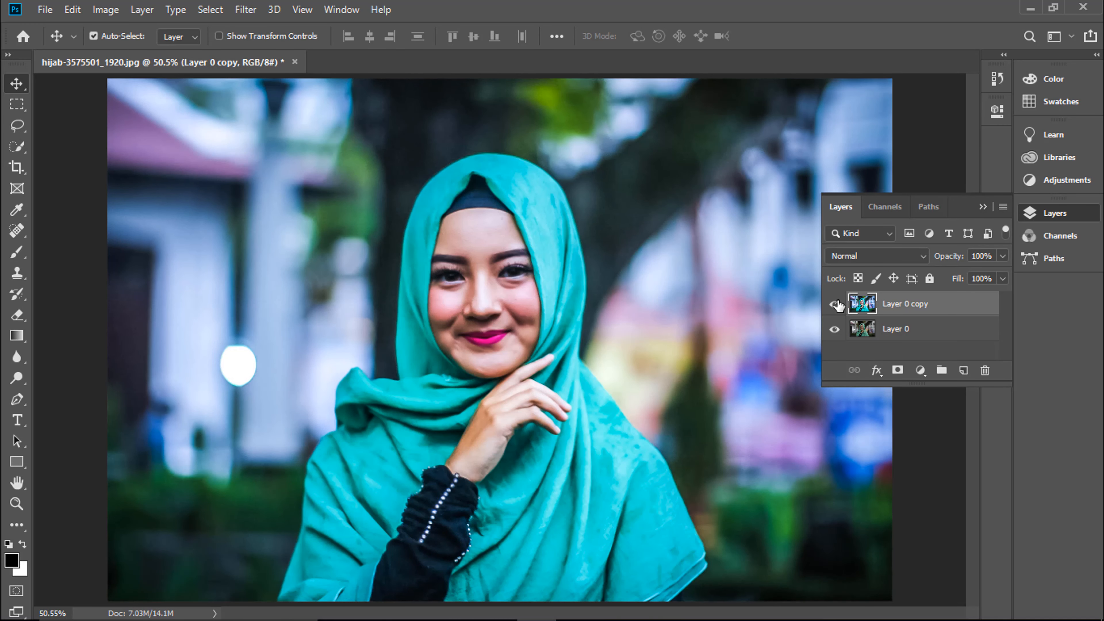
{"action": "left_click", "coordinate": [981, 207]}
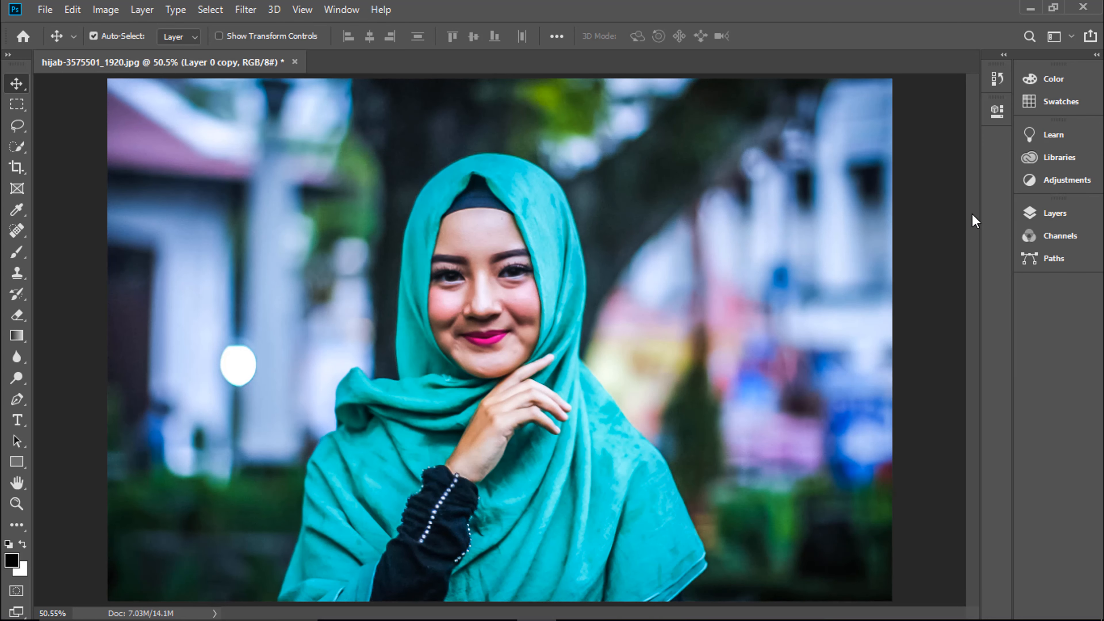